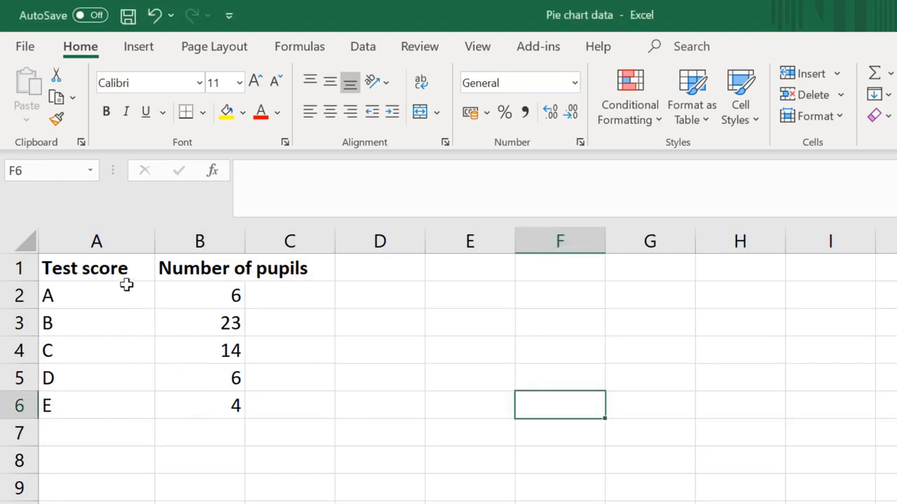
Insert a standard 2-D pie chart from the test scores and pupil numbers in A2:B6.
{"action": "left_click_drag", "start_coordinate": [125, 286], "coordinate": [196, 412]}
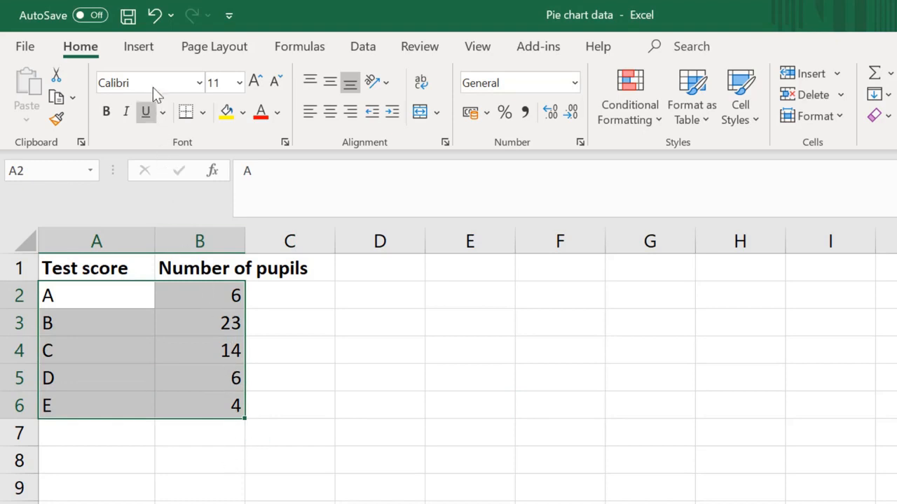
{"action": "left_click", "coordinate": [146, 52]}
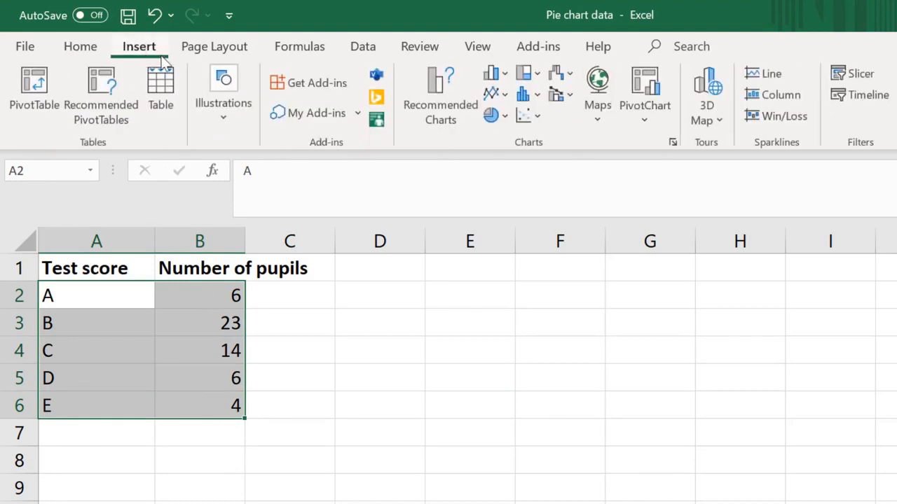
{"action": "left_click", "coordinate": [504, 116]}
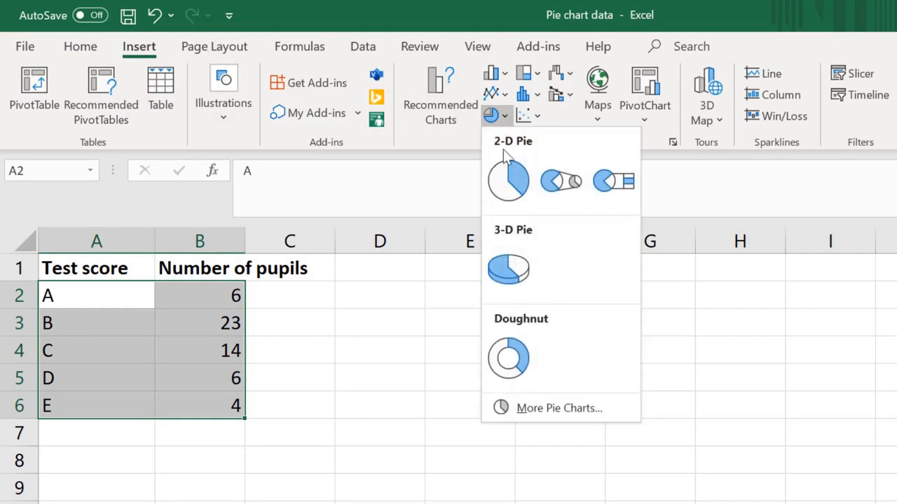
{"action": "left_click", "coordinate": [511, 196]}
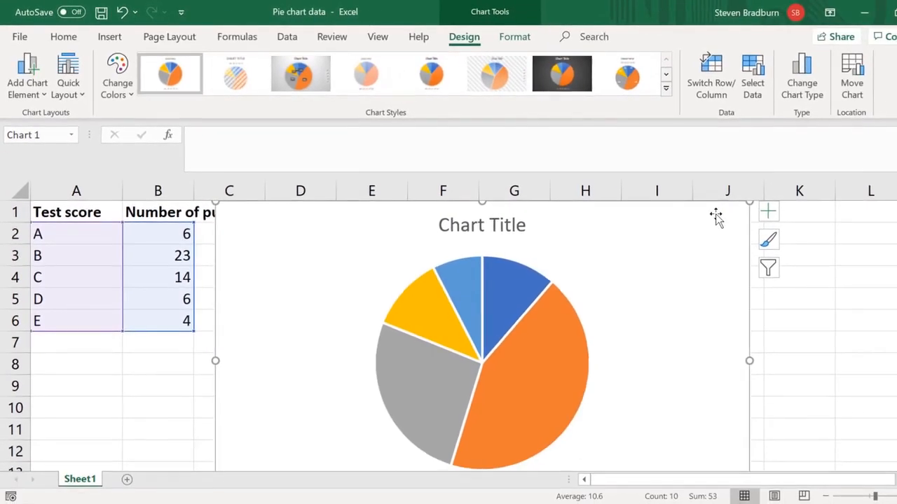
Resize and move the pie chart so it sits beside the data, spanning about columns C to H and rows 2 to 12.
{"action": "left_click_drag", "start_coordinate": [748, 203], "coordinate": [538, 355]}
{"action": "left_click_drag", "start_coordinate": [498, 379], "coordinate": [569, 249]}
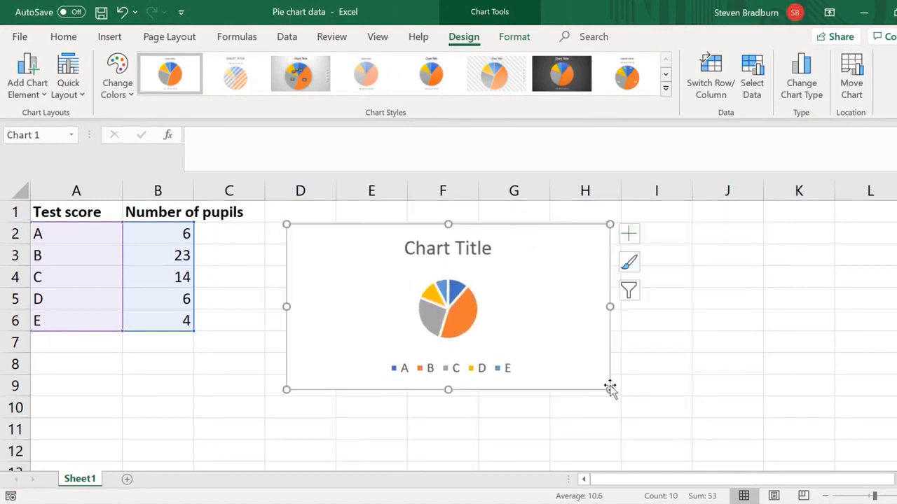
{"action": "left_click_drag", "start_coordinate": [609, 388], "coordinate": [683, 455]}
{"action": "left_click_drag", "start_coordinate": [634, 408], "coordinate": [543, 414]}
{"action": "left_click", "coordinate": [751, 443]}
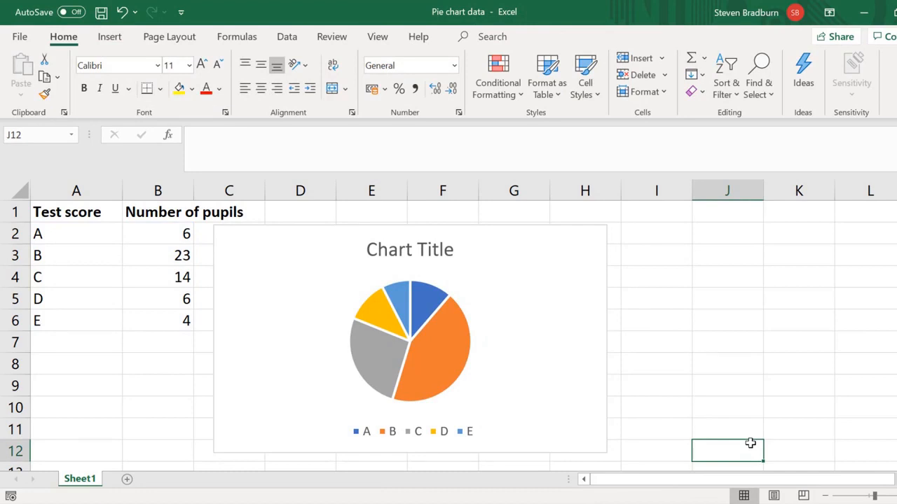
Add data labels to the pie chart and keep the chart selected.
{"action": "left_click", "coordinate": [539, 380]}
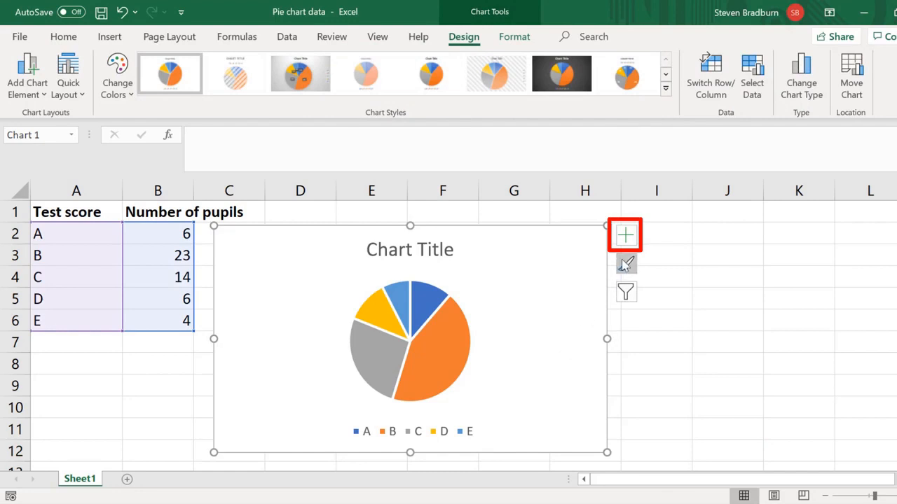
{"action": "left_click", "coordinate": [633, 240]}
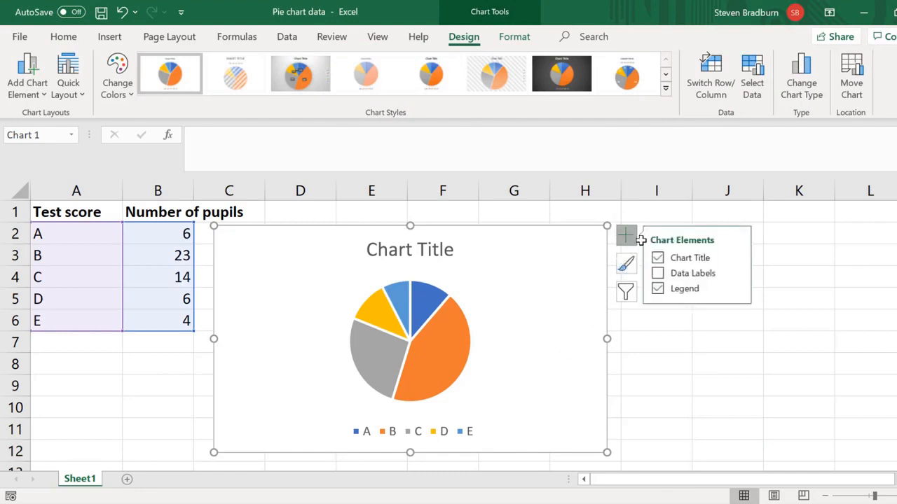
{"action": "left_click", "coordinate": [657, 273]}
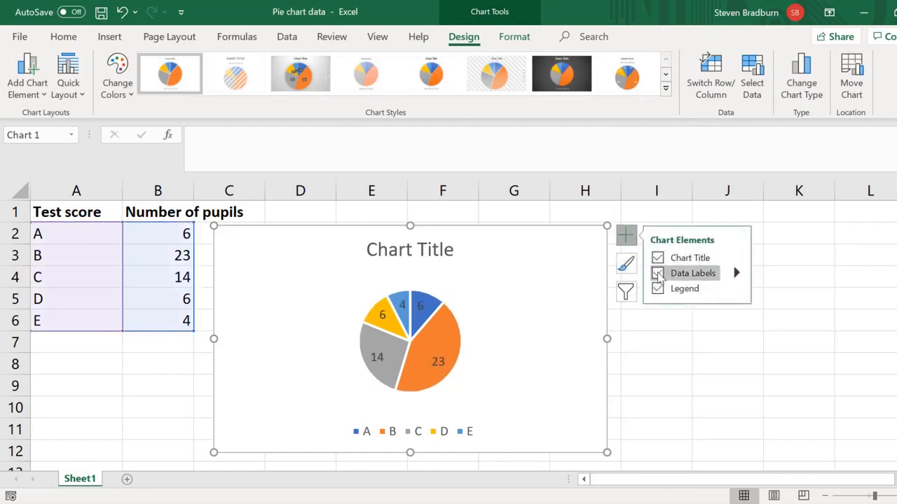
{"action": "left_click", "coordinate": [649, 356]}
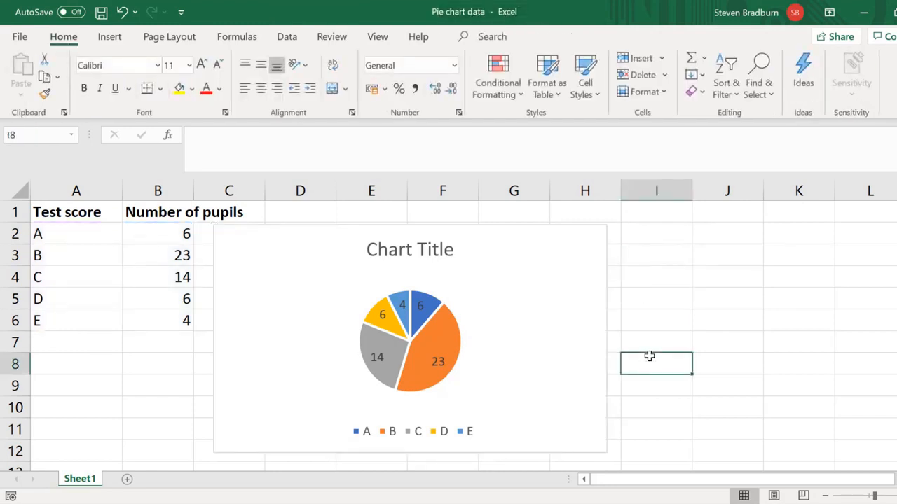
{"action": "left_click", "coordinate": [539, 352]}
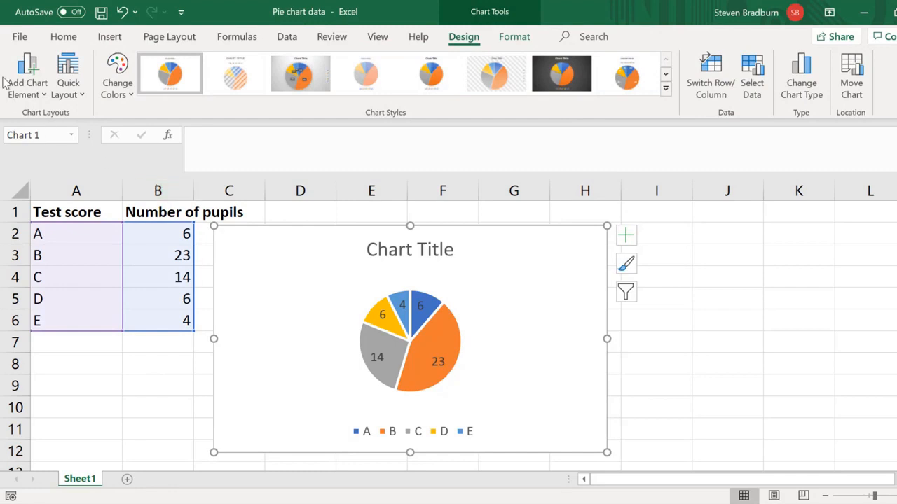
{"action": "left_click", "coordinate": [29, 95]}
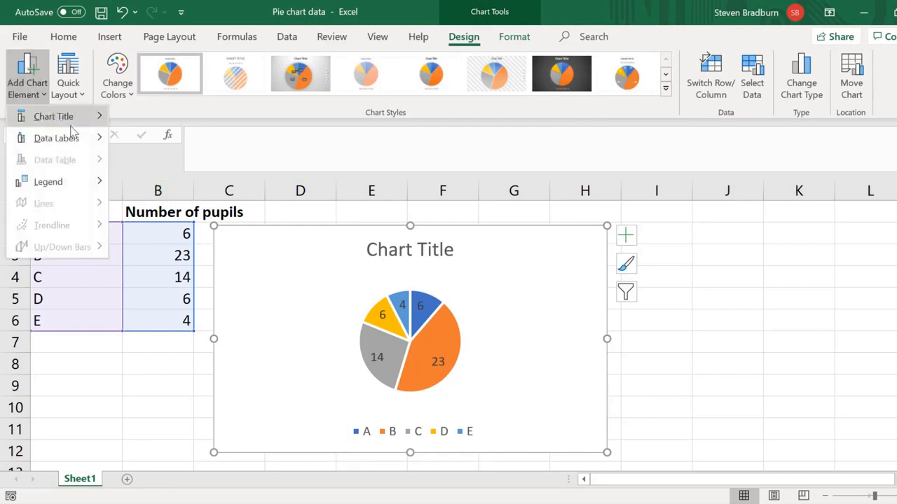
{"action": "mouse_move", "coordinate": [79, 140]}
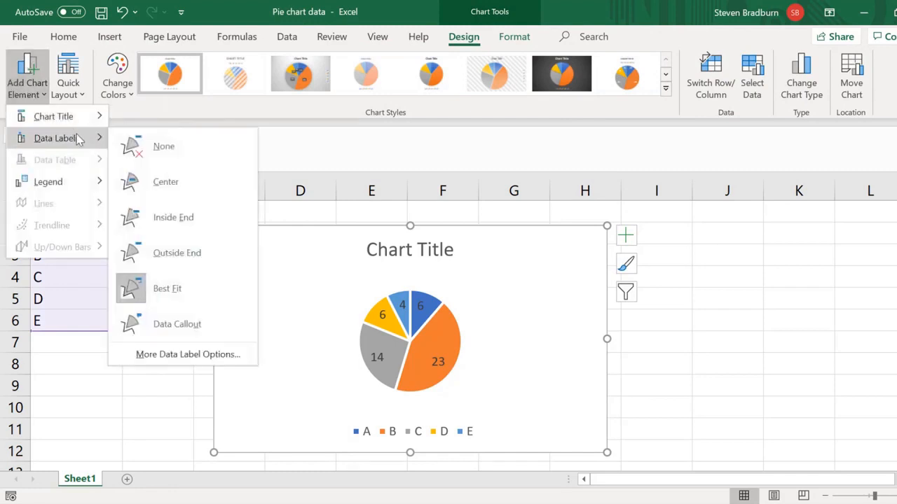
{"action": "left_click", "coordinate": [623, 334]}
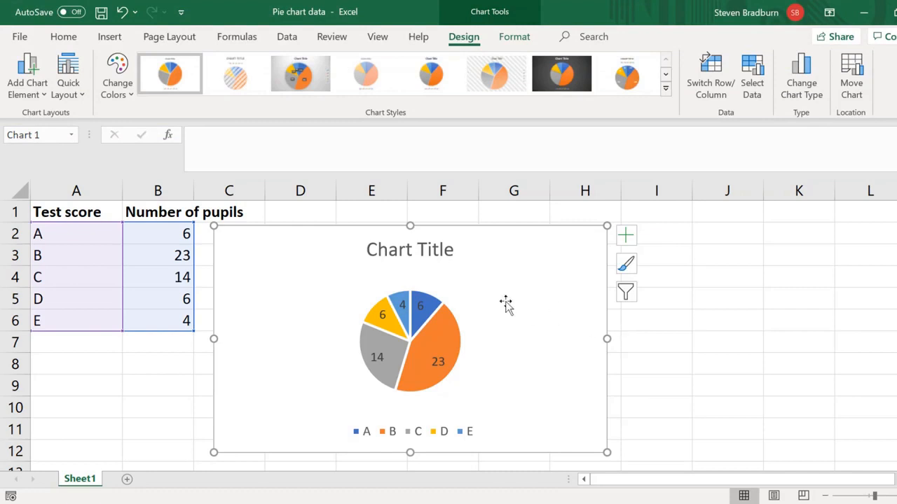
Format the data labels to contain the percentage instead of the value.
{"action": "left_click", "coordinate": [41, 97]}
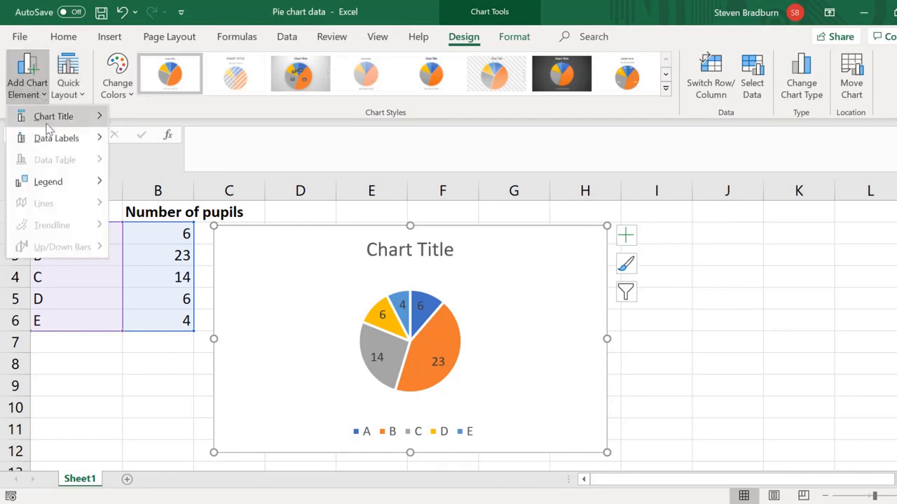
{"action": "mouse_move", "coordinate": [79, 140]}
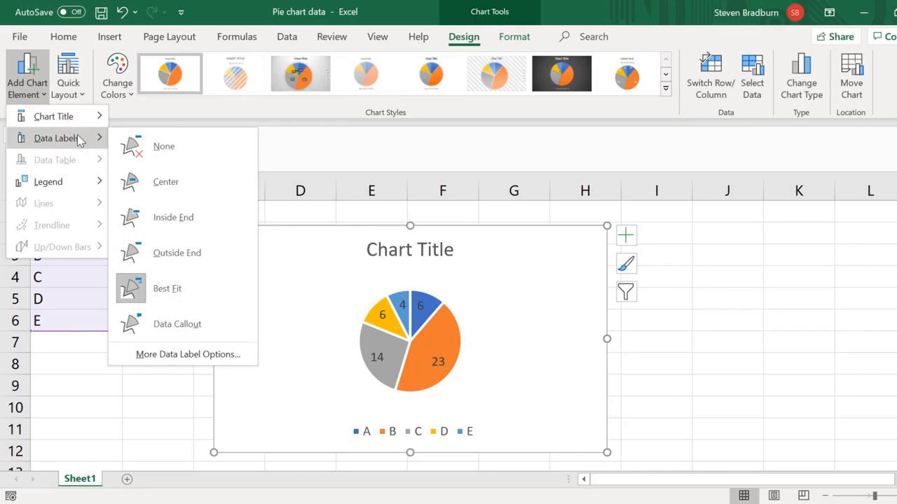
{"action": "left_click", "coordinate": [202, 355]}
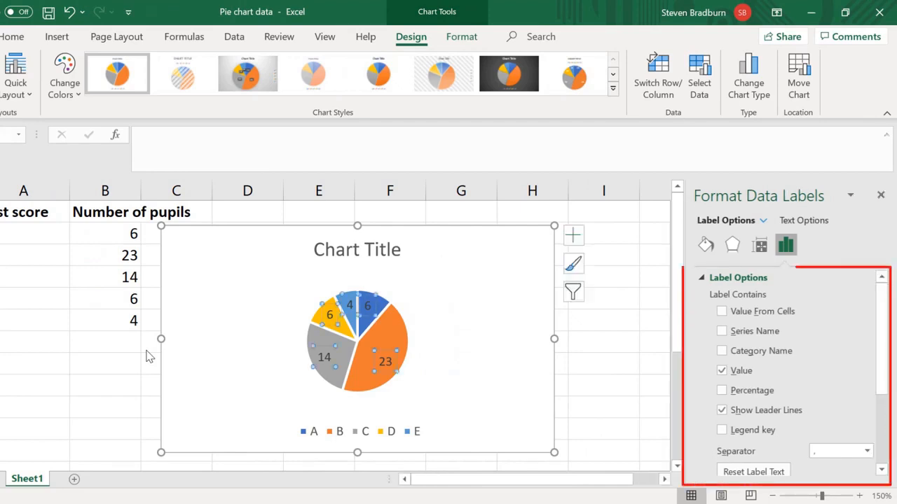
{"action": "left_click", "coordinate": [722, 391]}
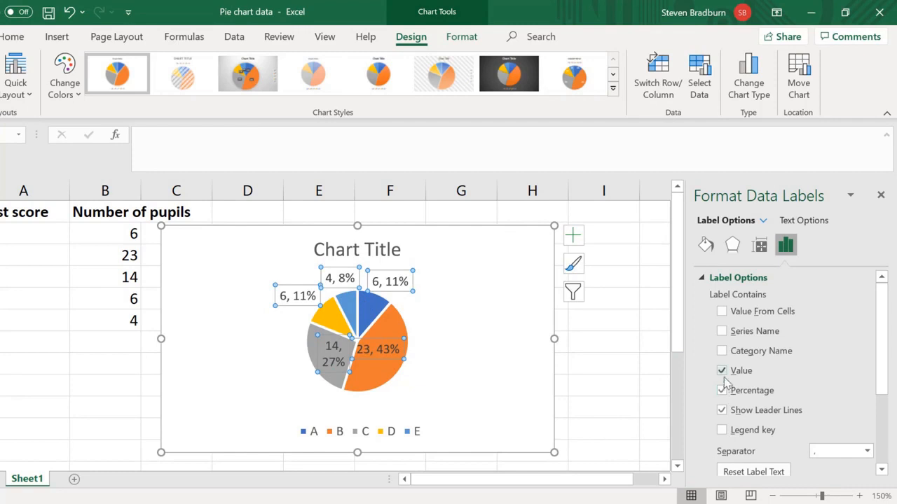
{"action": "left_click", "coordinate": [722, 370]}
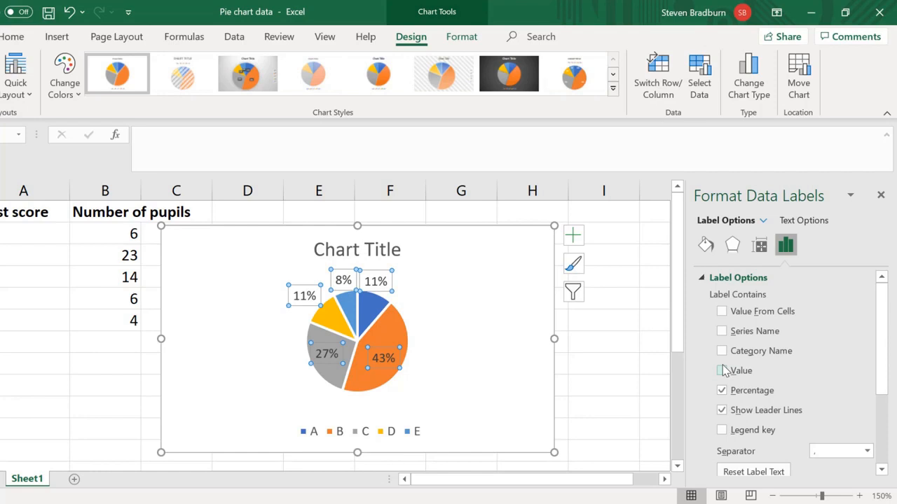
Try the Center, Inside End, Outside End and Best Fit positions for the data labels.
{"action": "left_click_drag", "start_coordinate": [877, 349], "coordinate": [890, 430]}
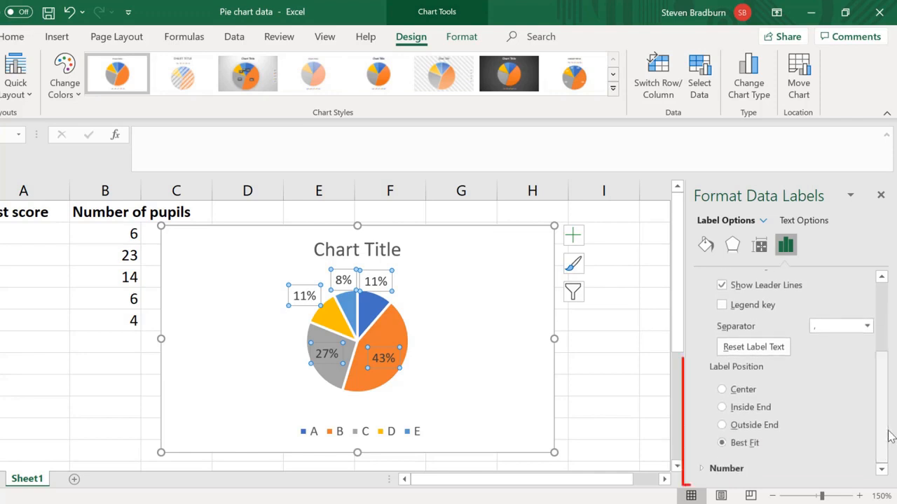
{"action": "left_click", "coordinate": [742, 392]}
{"action": "left_click", "coordinate": [744, 407]}
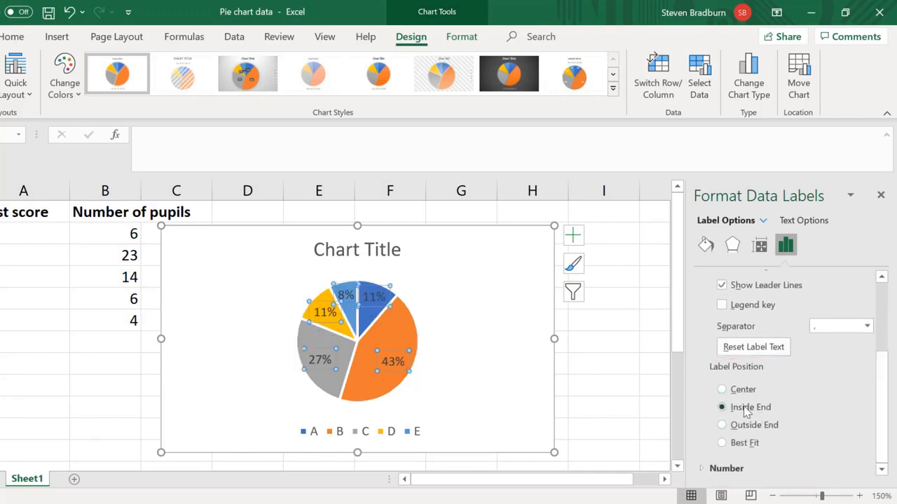
{"action": "left_click", "coordinate": [745, 427]}
{"action": "left_click", "coordinate": [742, 444]}
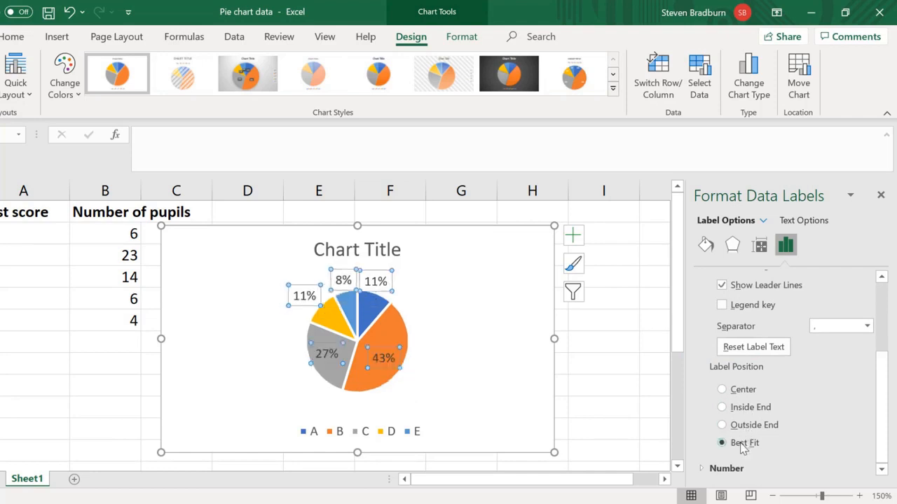
Set the data label position to Inside End and select the chart area.
{"action": "left_click", "coordinate": [741, 408]}
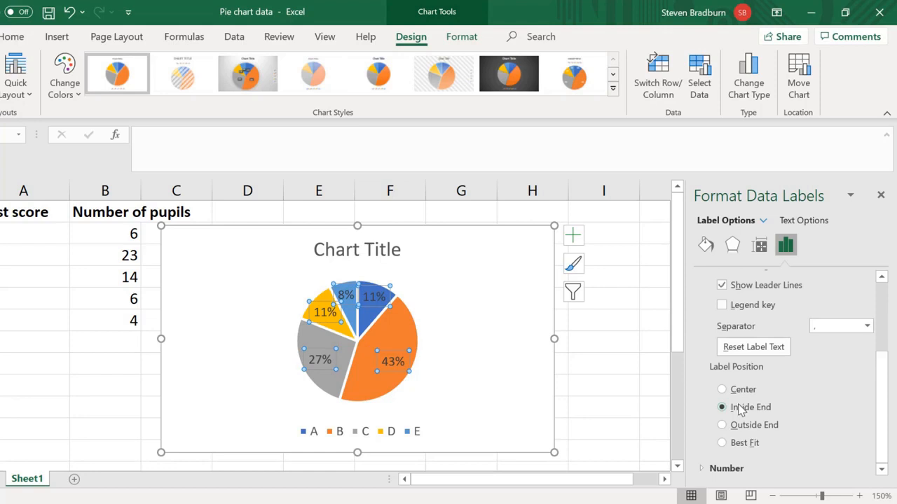
{"action": "scroll", "coordinate": [741, 410], "scroll_direction": "up", "scroll_amount": 3}
{"action": "scroll", "coordinate": [741, 410], "scroll_direction": "up", "scroll_amount": 1}
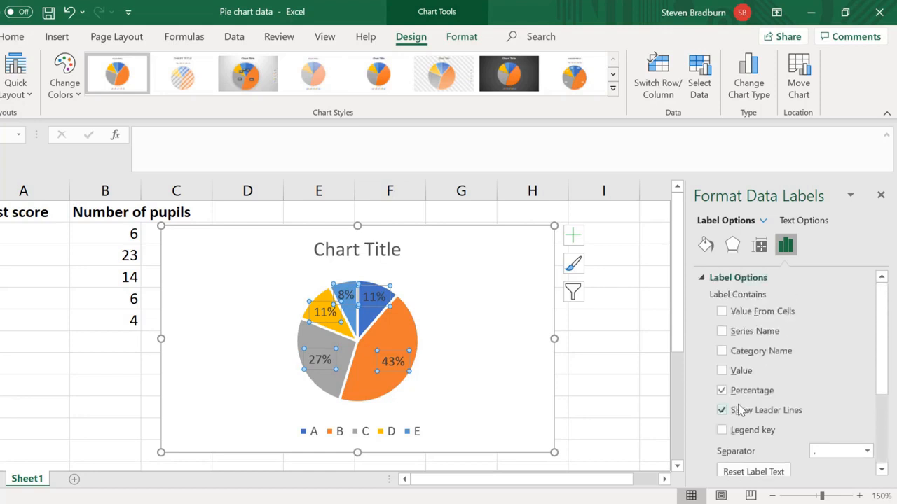
{"action": "left_click", "coordinate": [489, 370]}
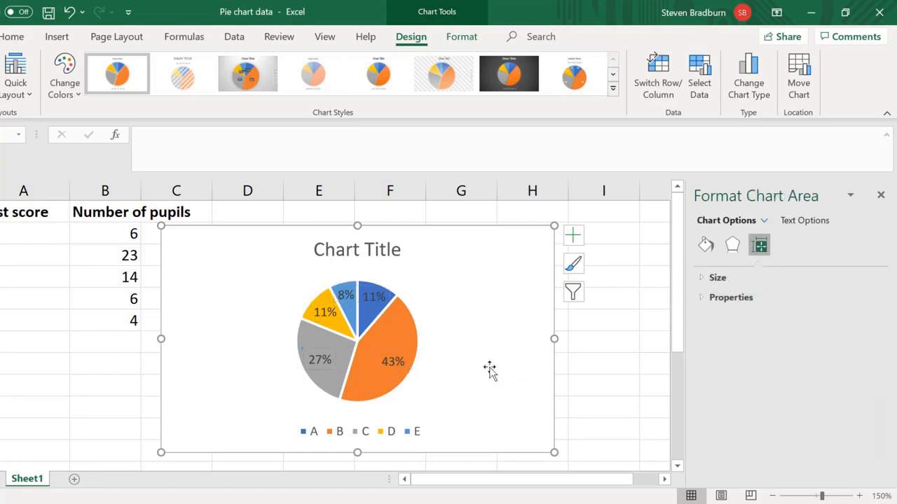
Try rotating the pie series to a first slice angle of 132°, and return it to 0°.
{"action": "left_click", "coordinate": [403, 343]}
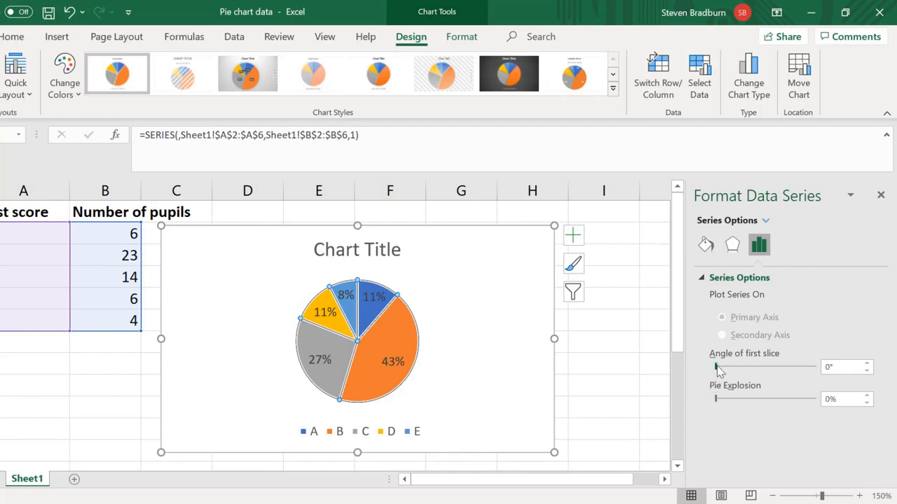
{"action": "left_click_drag", "start_coordinate": [717, 367], "coordinate": [755, 371]}
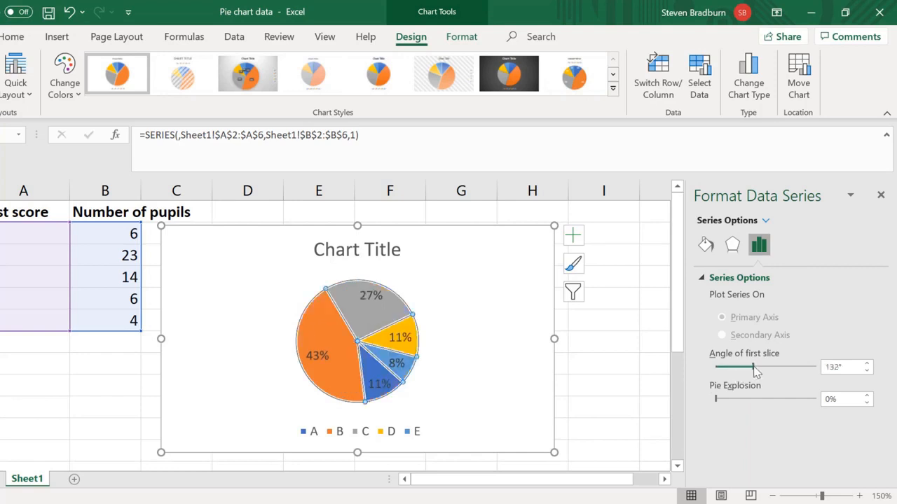
{"action": "left_click_drag", "start_coordinate": [755, 372], "coordinate": [700, 370]}
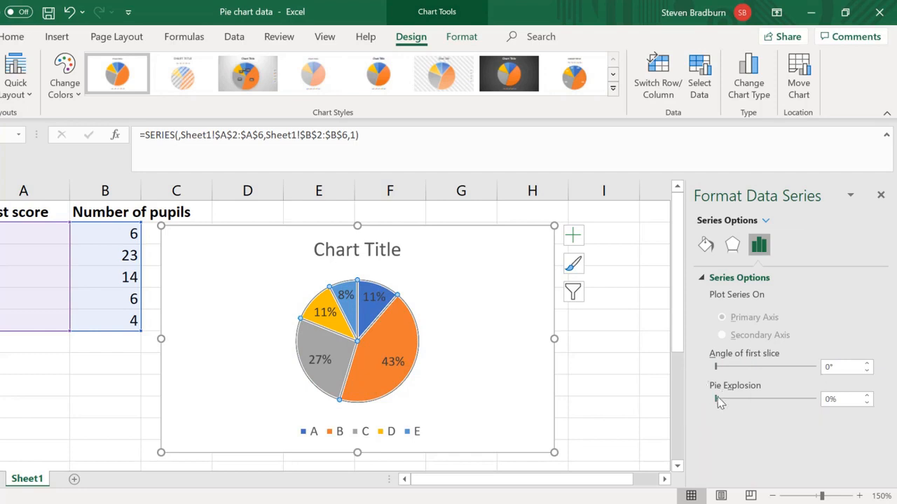
Try exploding the whole pie by 30% and 20%, and return the explosion to 0%.
{"action": "left_click_drag", "start_coordinate": [716, 399], "coordinate": [724, 405]}
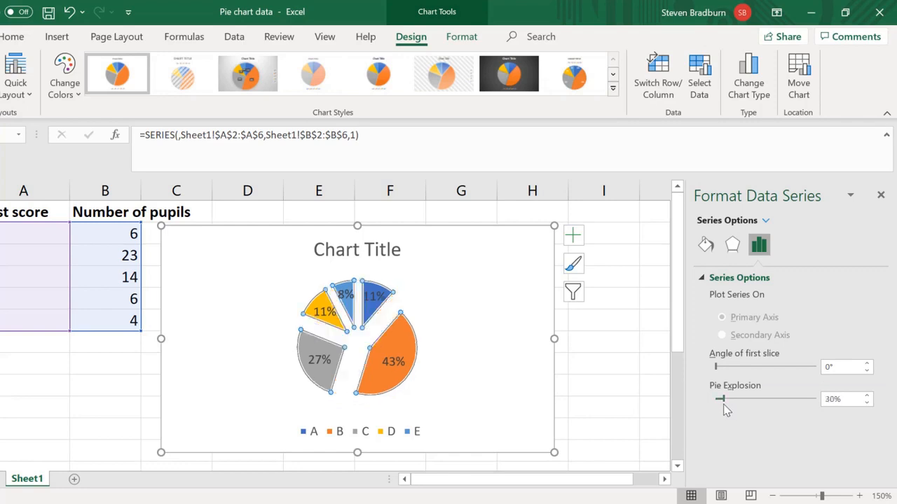
{"action": "left_click_drag", "start_coordinate": [726, 405], "coordinate": [723, 405]}
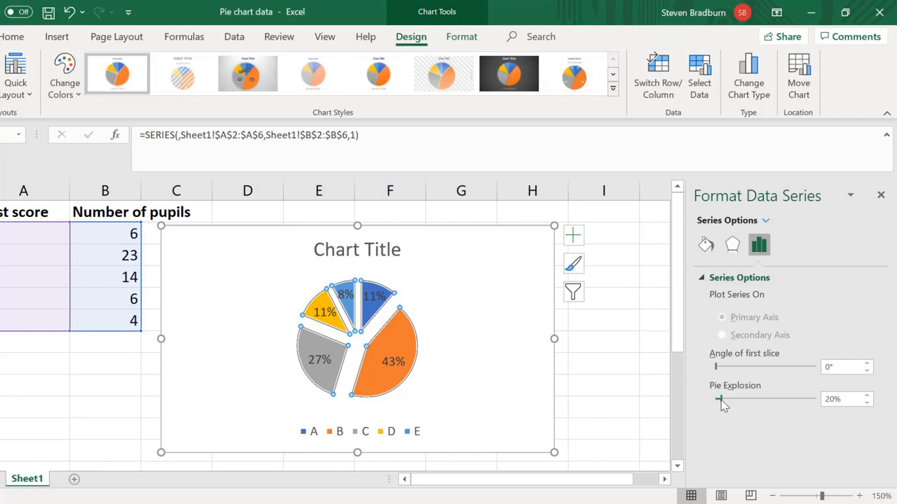
{"action": "left_click_drag", "start_coordinate": [721, 402], "coordinate": [706, 405]}
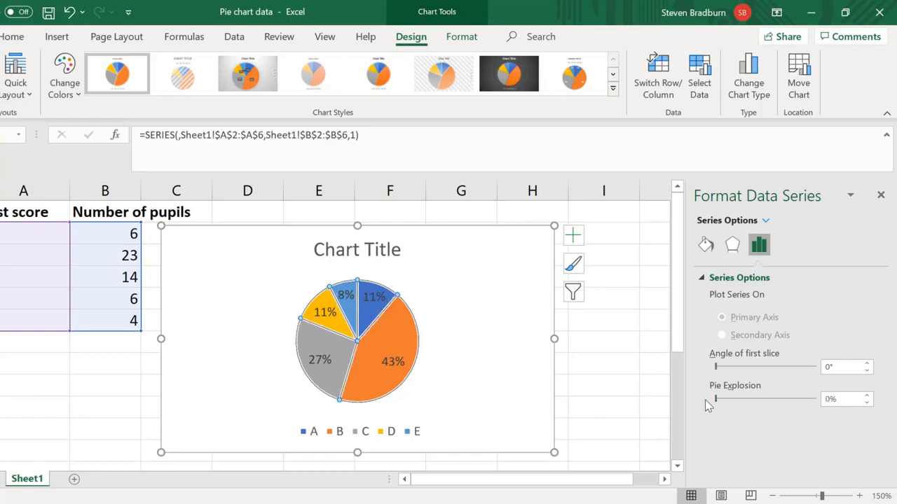
Separate only slice A from the pie with a point explosion of 15%.
{"action": "left_click", "coordinate": [372, 310]}
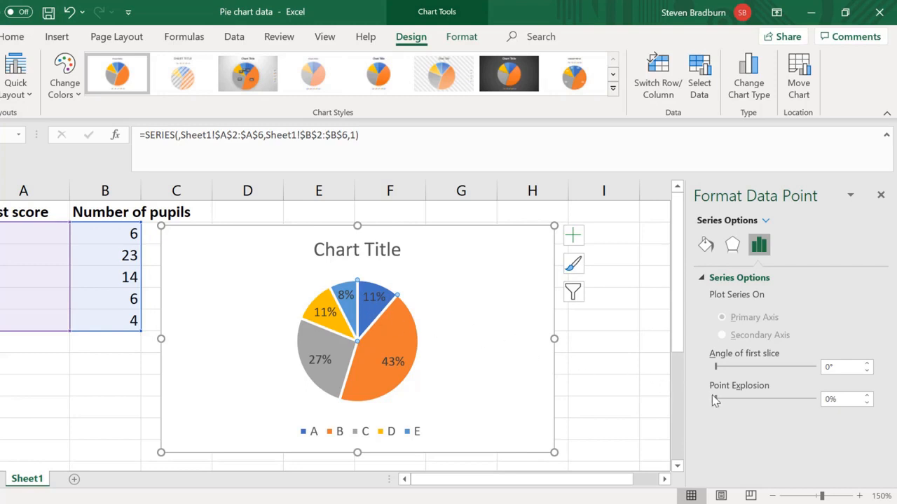
{"action": "left_click_drag", "start_coordinate": [718, 404], "coordinate": [724, 406]}
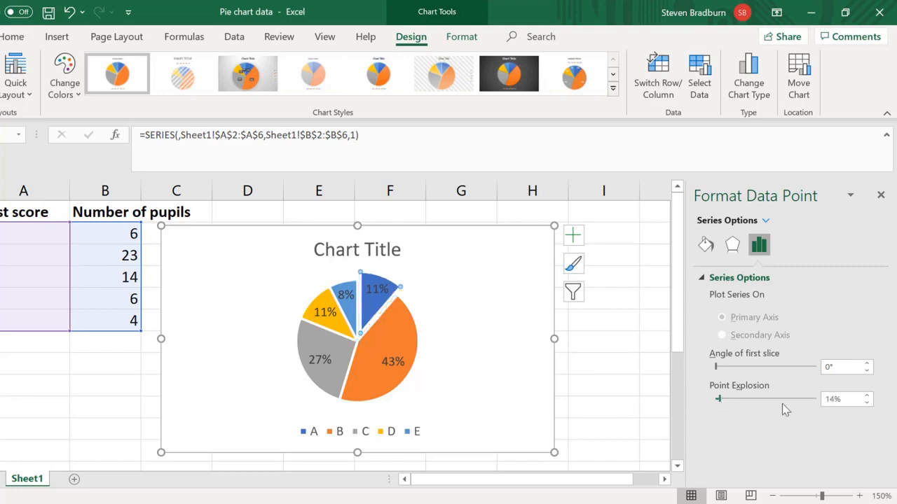
{"action": "left_click", "coordinate": [836, 399]}
{"action": "key", "text": "BackSpace"}
{"action": "type", "text": "5"}
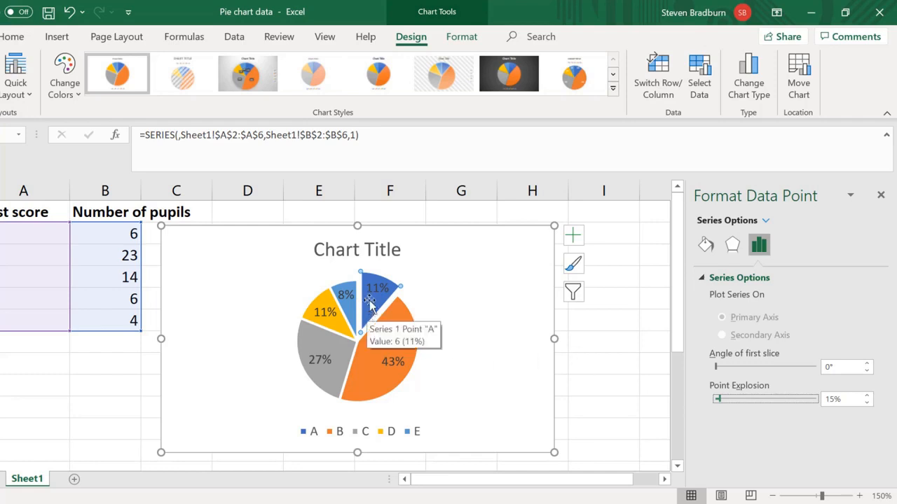
Fill the separated slice A of the pie with the standard red colour and deselect the slice.
{"action": "left_click", "coordinate": [458, 38]}
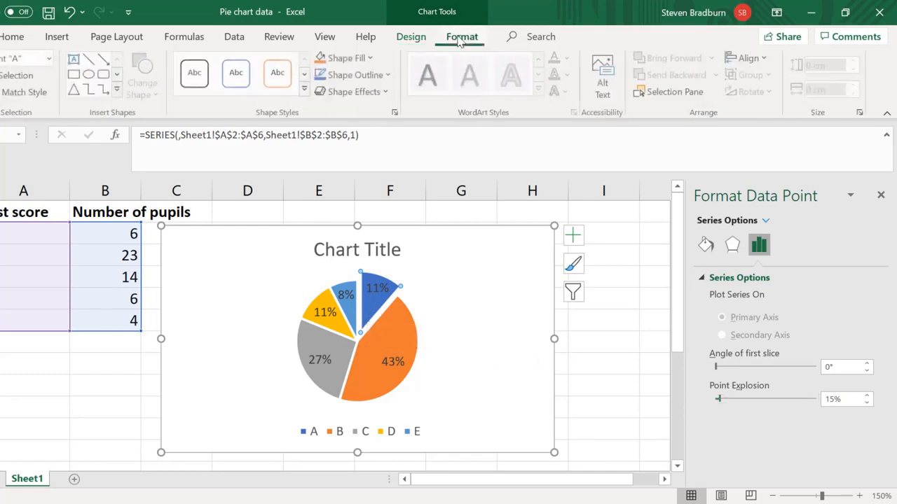
{"action": "left_click", "coordinate": [371, 59]}
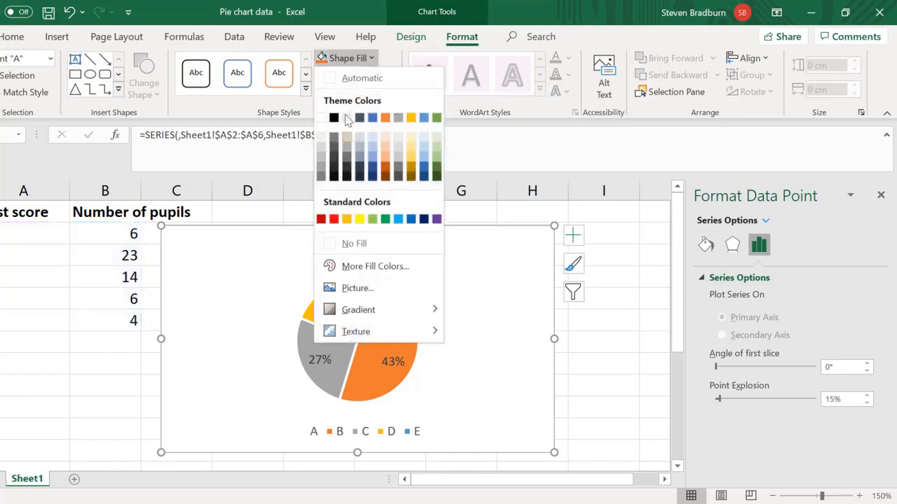
{"action": "left_click", "coordinate": [333, 220]}
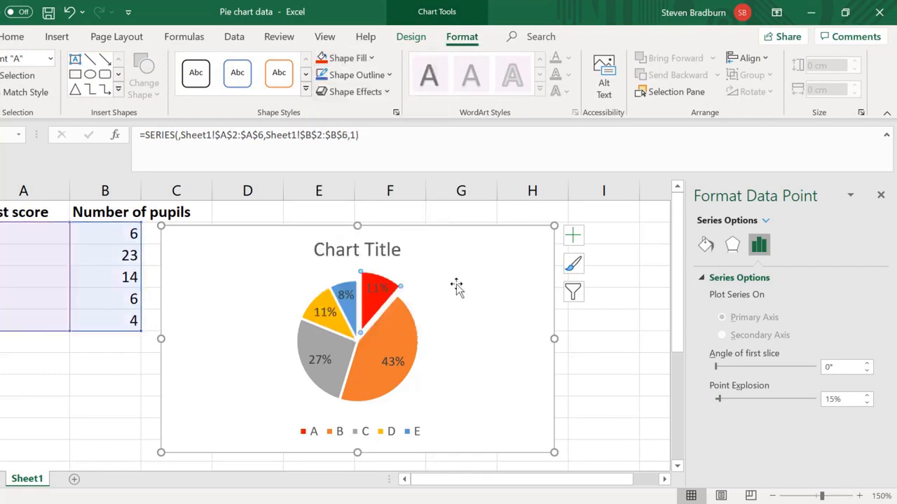
{"action": "left_click", "coordinate": [442, 321]}
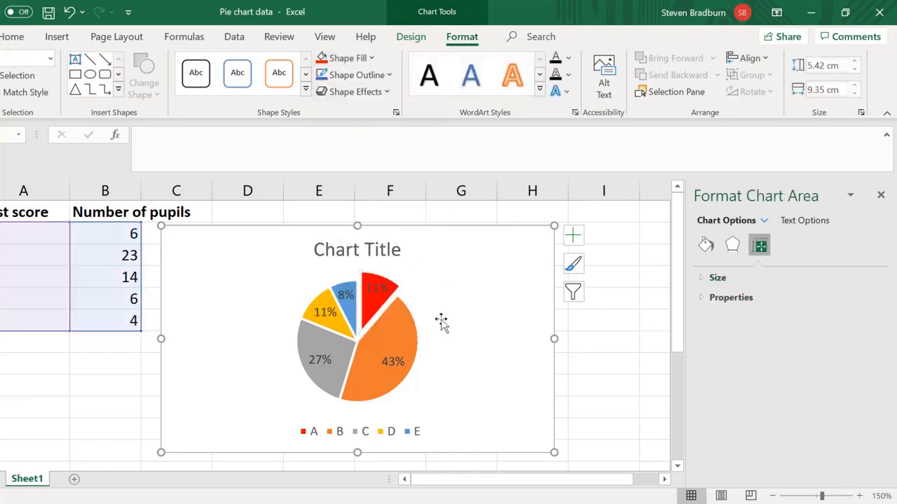
Change the text colour of all the pie's percentage data labels to white.
{"action": "left_click", "coordinate": [379, 289]}
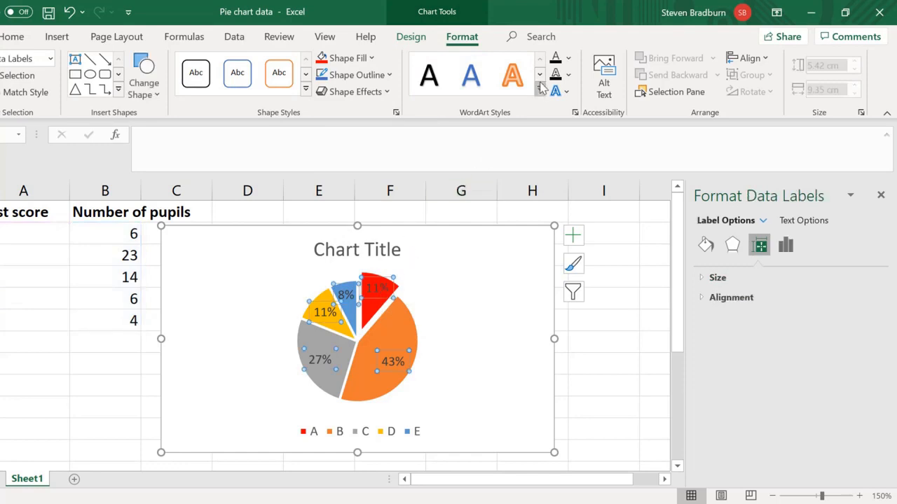
{"action": "left_click", "coordinate": [567, 59]}
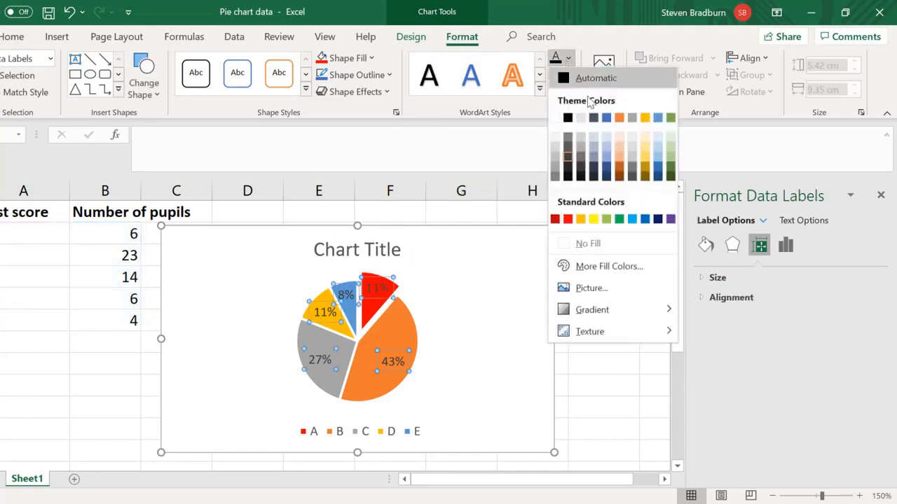
{"action": "left_click", "coordinate": [554, 118]}
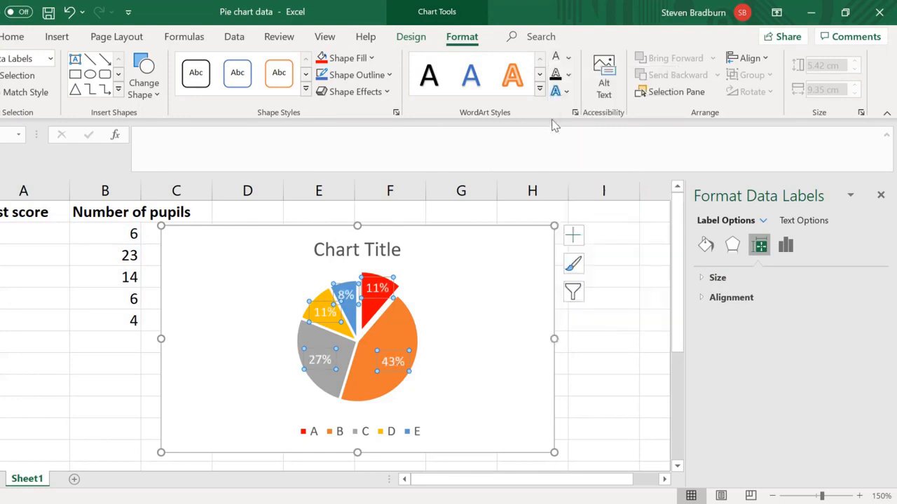
Replace the placeholder chart title with "Class test scores" and deselect the chart.
{"action": "left_click", "coordinate": [387, 251]}
{"action": "double_click", "coordinate": [387, 251]}
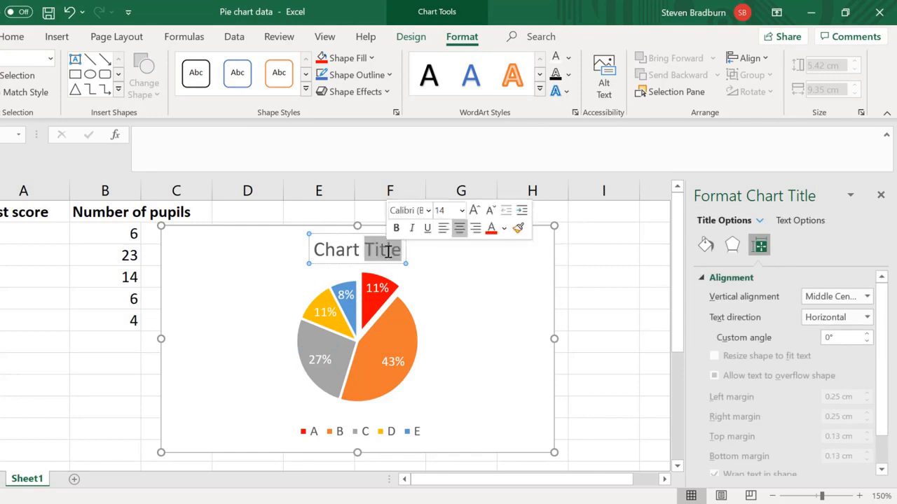
{"action": "triple_click", "coordinate": [387, 251]}
{"action": "type", "text": "Class test scores"}
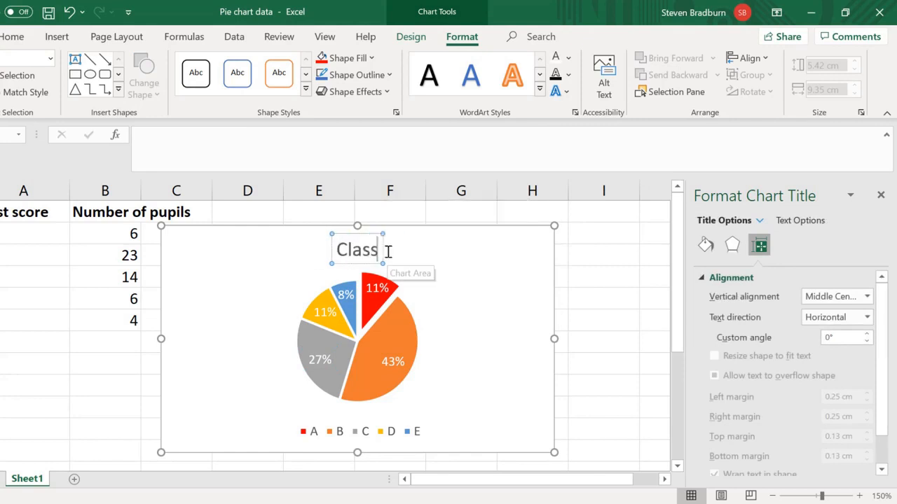
{"action": "left_click", "coordinate": [585, 313]}
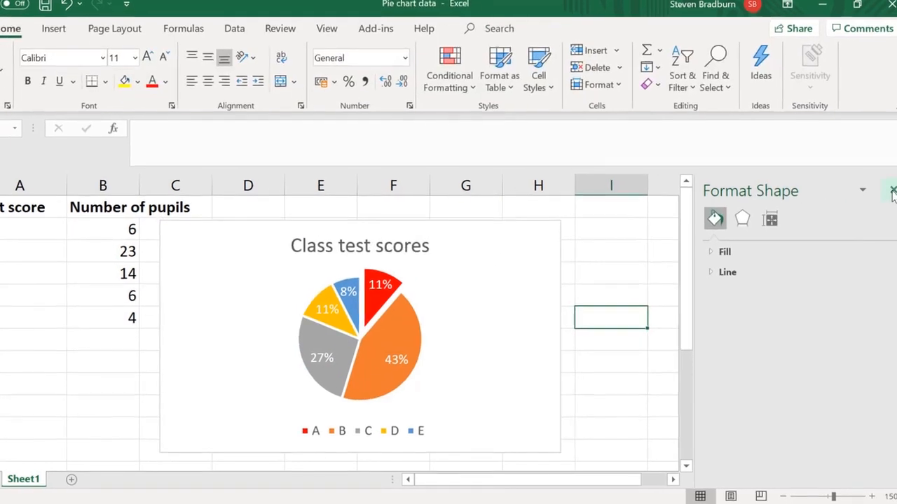